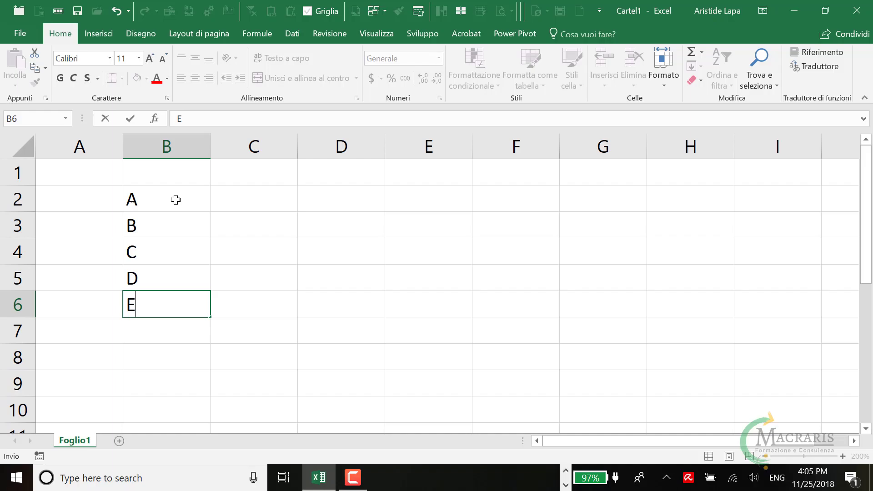
# Step: Enter the letter F in B7 to finish the A–F list
pyautogui.press('Return')
pyautogui.write('F')
pyautogui.press('Return')
# Step: Number C2:C7 from 1 to 6 by filling a 1 down as a series
pyautogui.click(264, 199)
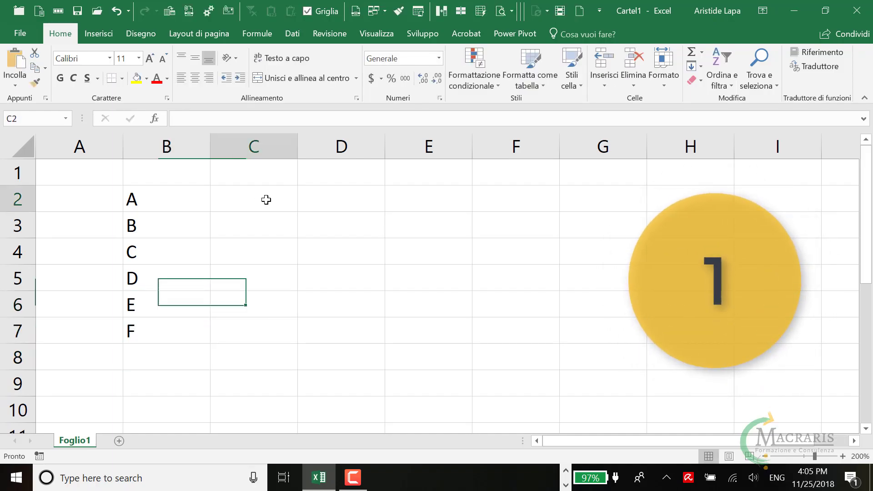
pyautogui.write('1')
pyautogui.hotkey('ctrl', 'Return')
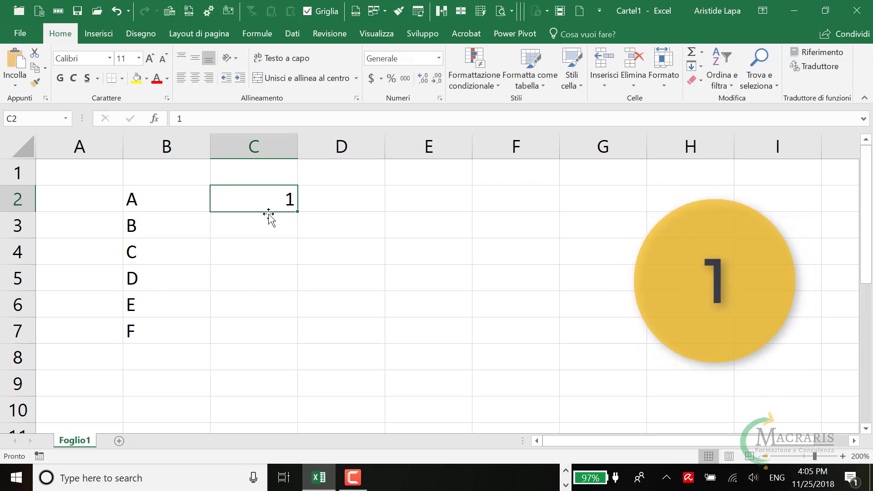
pyautogui.moveTo(297, 211); pyautogui.dragTo(280, 336)
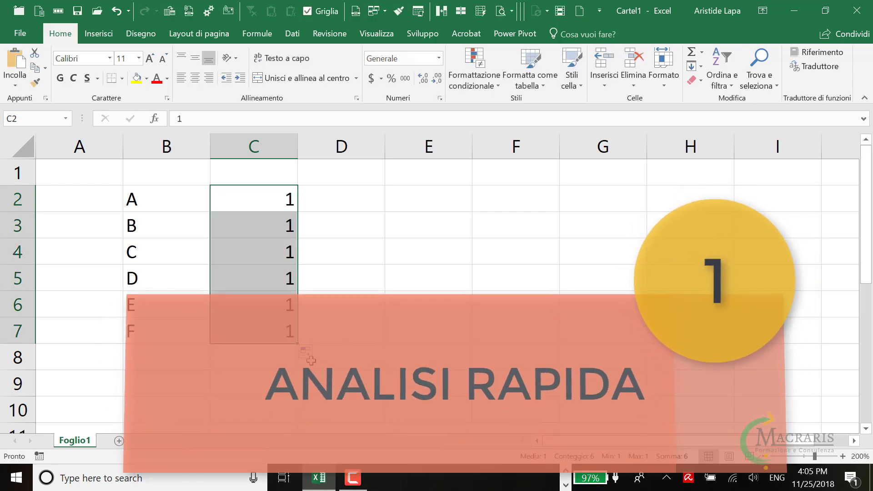
pyautogui.click(305, 351)
pyautogui.click(260, 393)
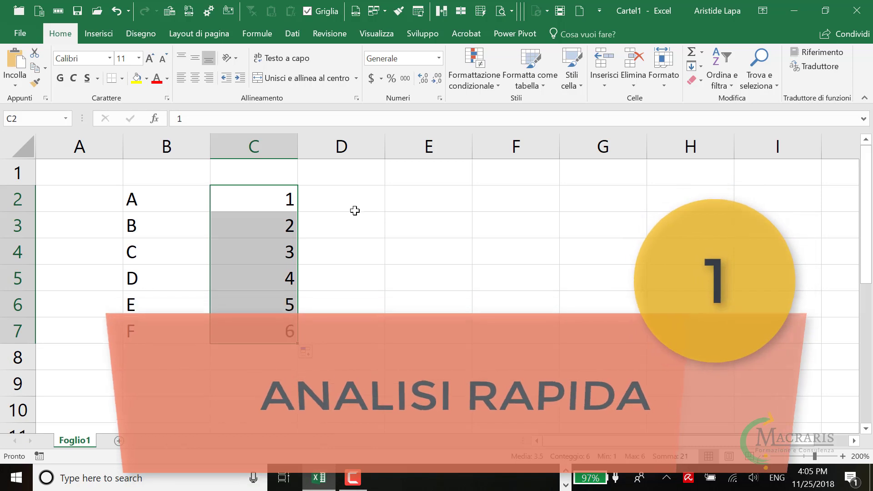
# Step: Enter 9 and 8 in D2:D3 and extend the countdown to 4 in D7
pyautogui.click(362, 201)
pyautogui.write('9')
pyautogui.press('Return')
pyautogui.write('8')
pyautogui.press('Return')
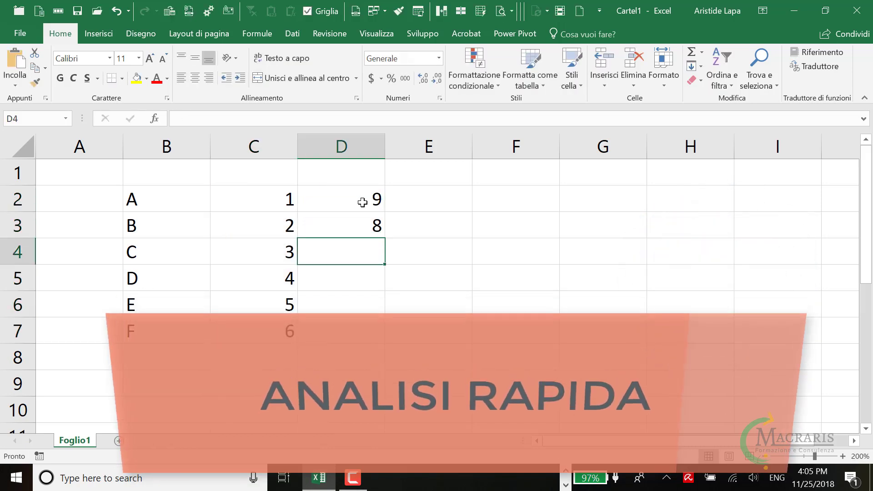
pyautogui.moveTo(362, 201)
pyautogui.mouseDown()
pyautogui.moveTo(377, 227)
pyautogui.moveTo(384, 343)
pyautogui.mouseUp()
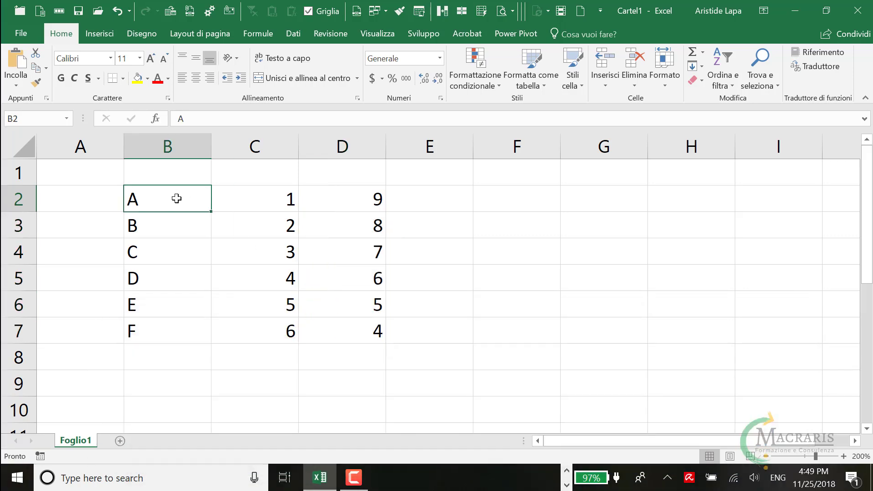
# Step: Select B2:D7 and show its Quick Analysis options
pyautogui.moveTo(159, 202); pyautogui.dragTo(351, 334)
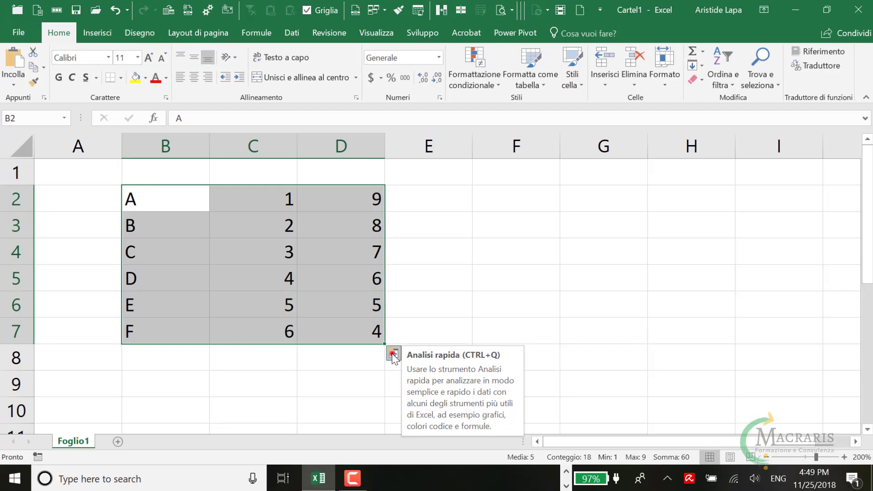
pyautogui.click(393, 355)
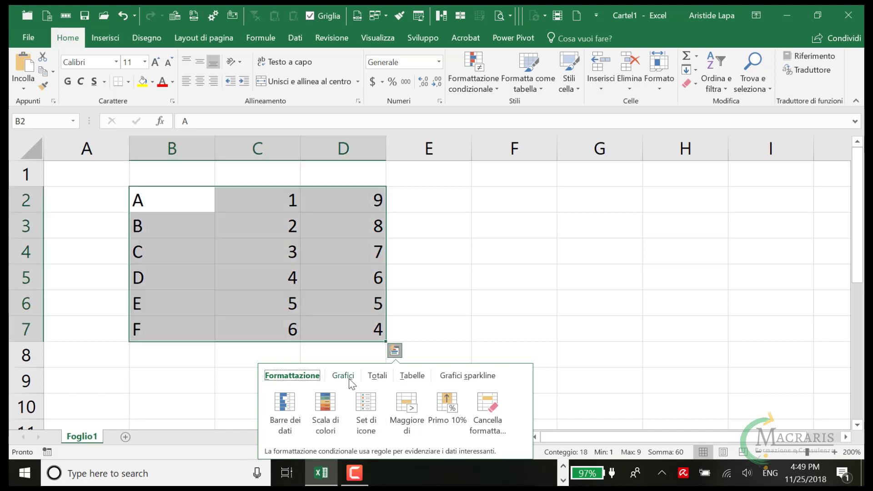
# Step: Browse the Quick Analysis Grafici, Totali, Tabelle and sparkline suggestions for the B2:D7 block
pyautogui.click(349, 376)
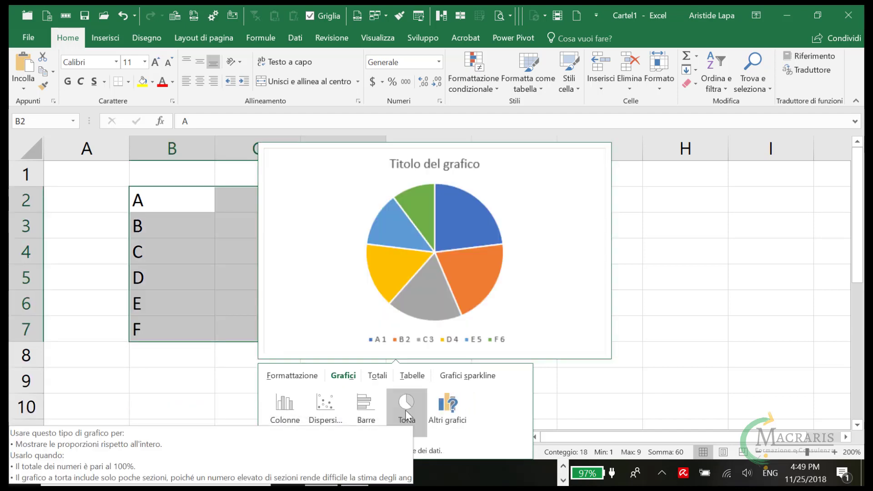
pyautogui.click(378, 375)
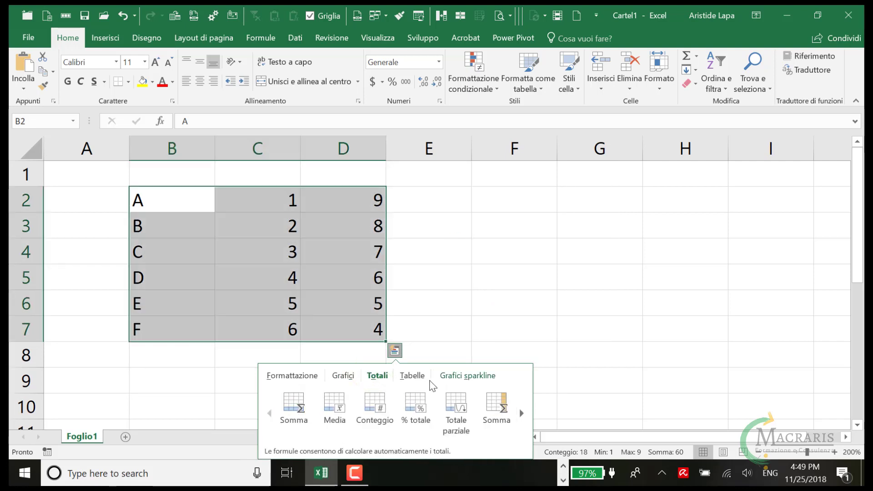
pyautogui.click(422, 377)
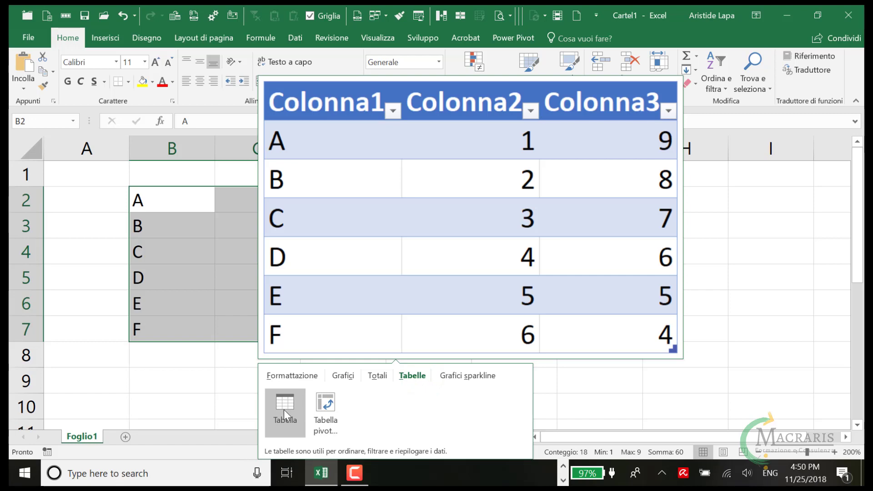
pyautogui.click(475, 381)
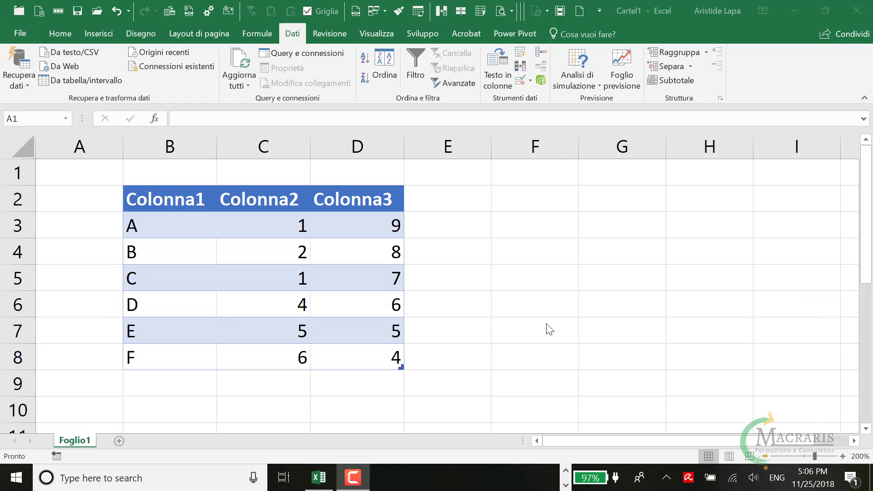
# Step: Turn on Dati > Filtro to add arrows to the Colonna1–Colonna3 headers
pyautogui.click(270, 227)
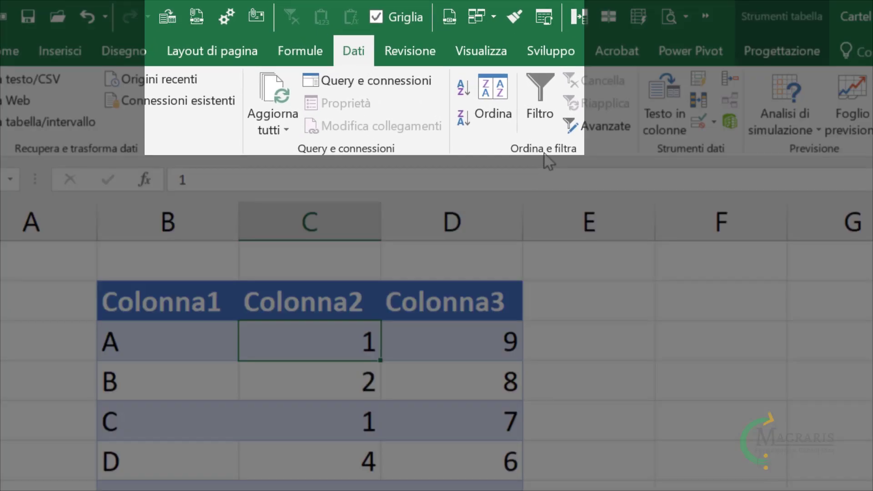
pyautogui.click(542, 96)
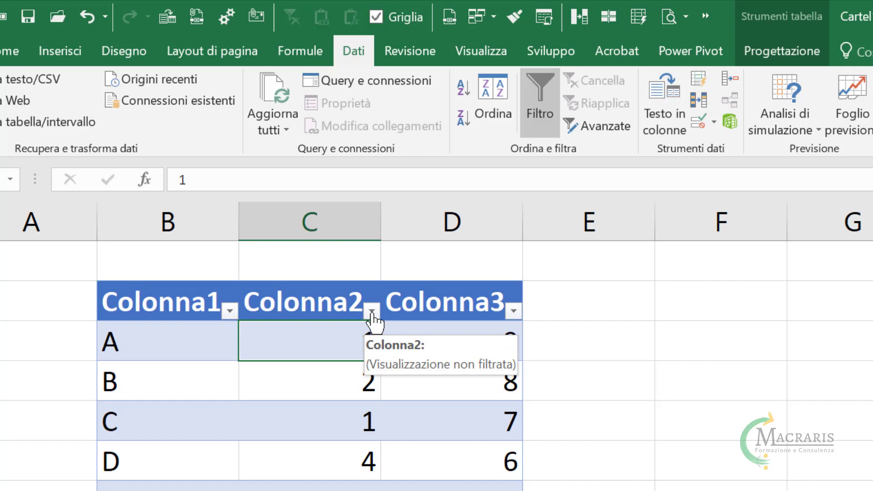
pyautogui.click(371, 311)
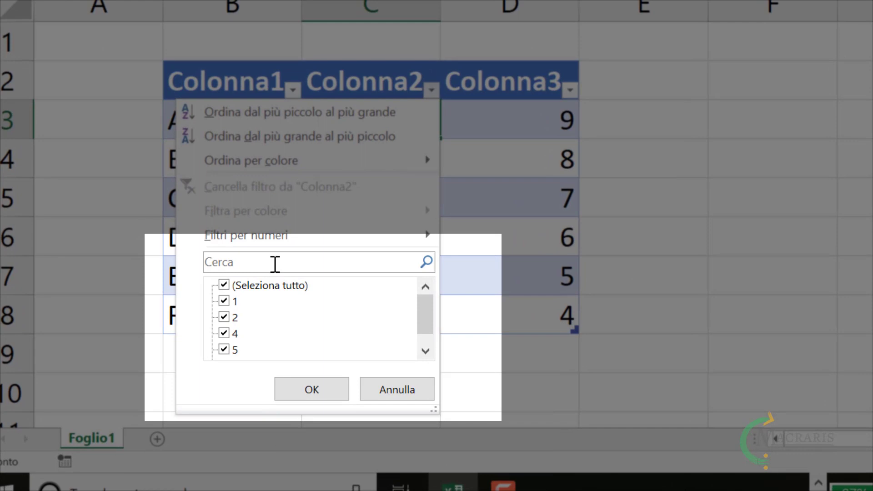
pyautogui.click(275, 264)
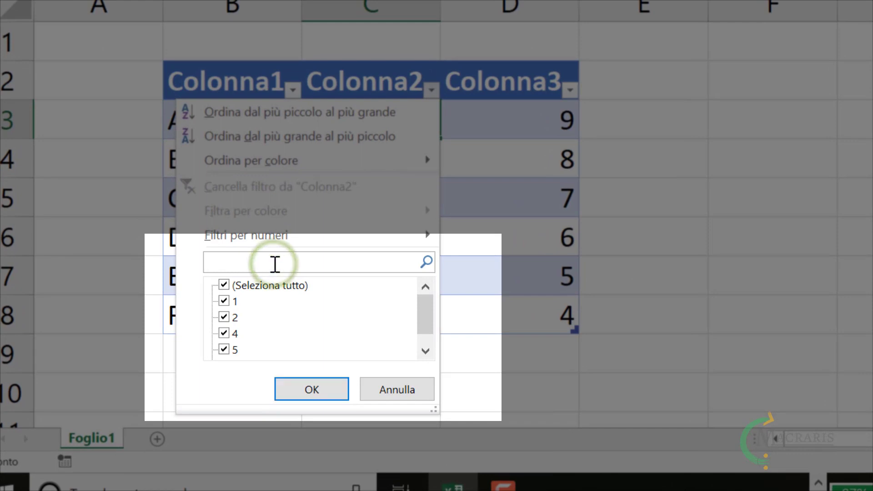
pyautogui.write('1')
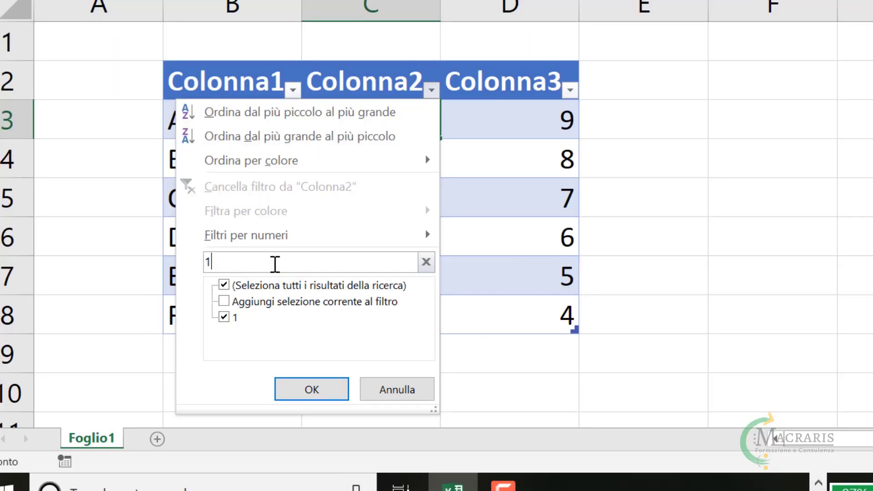
pyautogui.click(426, 262)
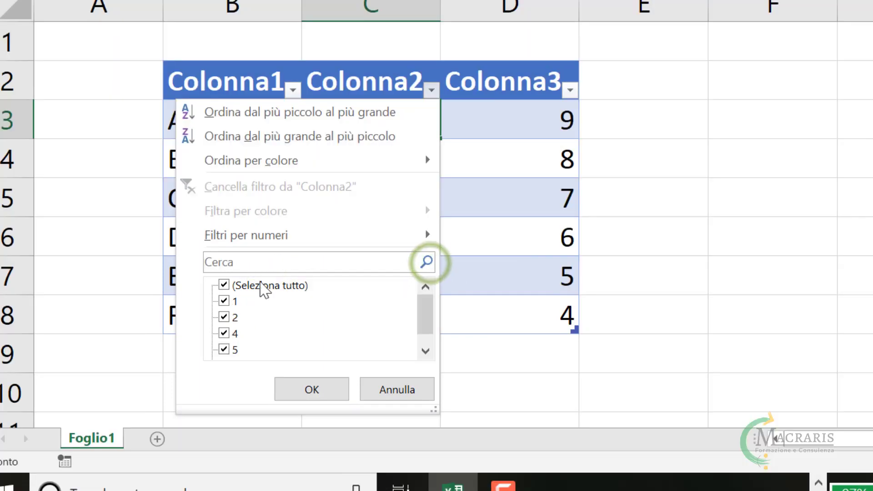
pyautogui.click(224, 286)
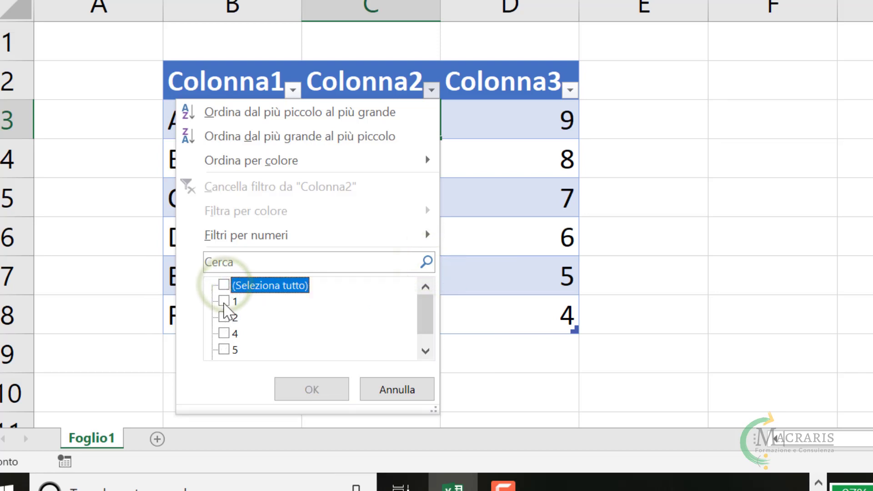
pyautogui.click(224, 300)
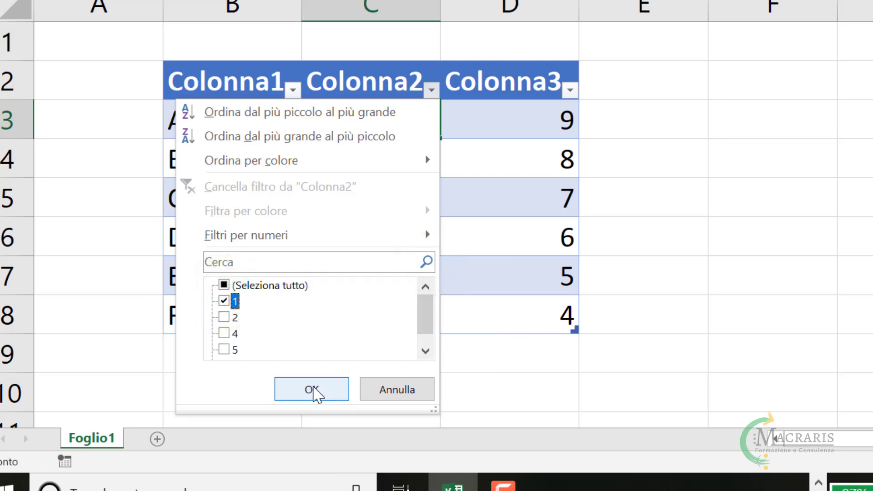
pyautogui.click(318, 392)
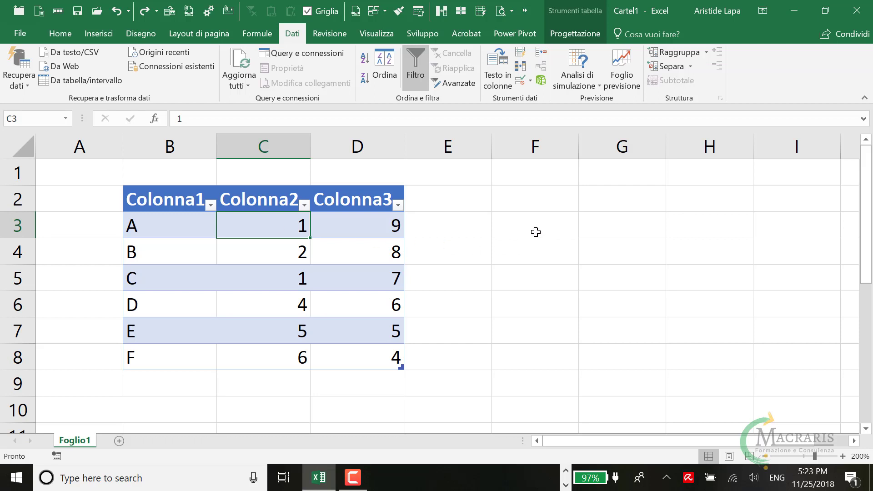
# Step: Enter 1 in F3 and extend it to F8 as a 1–6 series with Riempi serie
pyautogui.click(537, 231)
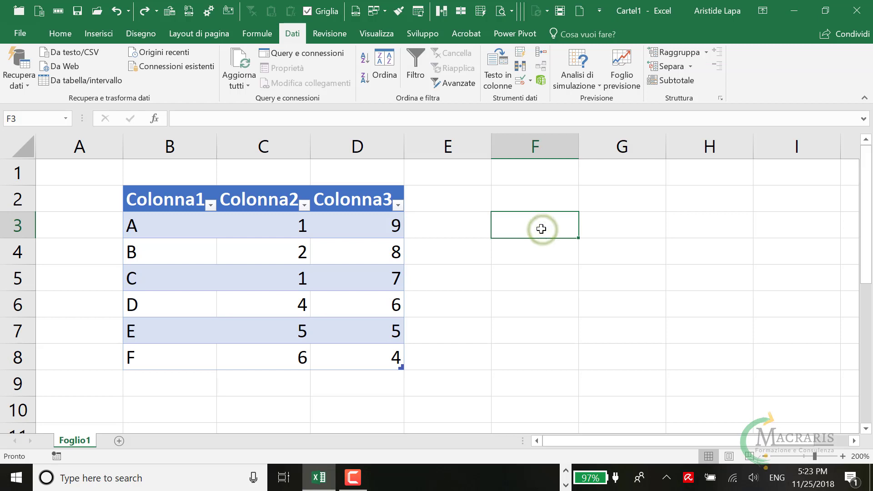
pyautogui.write('1')
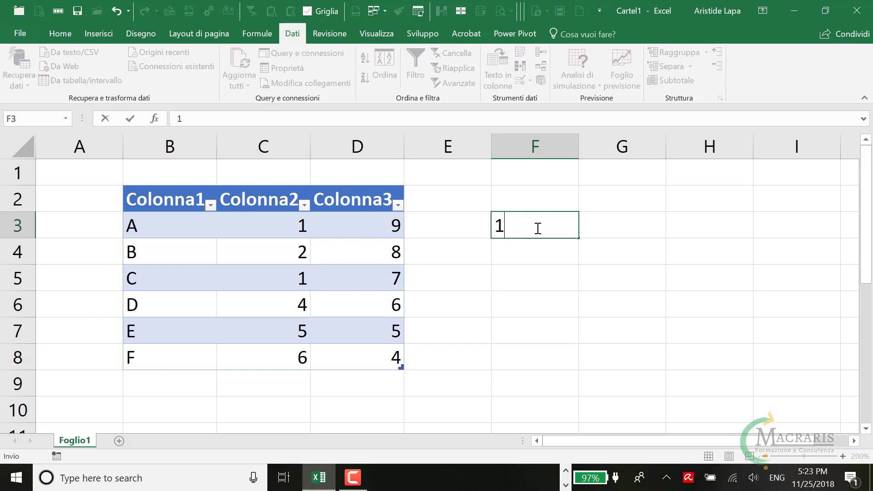
pyautogui.hotkey('ctrl', 'Return')
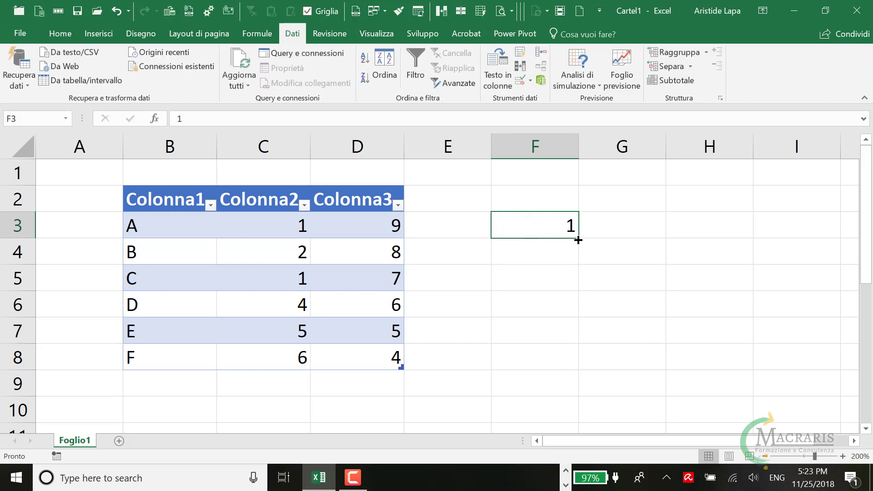
pyautogui.moveTo(578, 240); pyautogui.dragTo(566, 364)
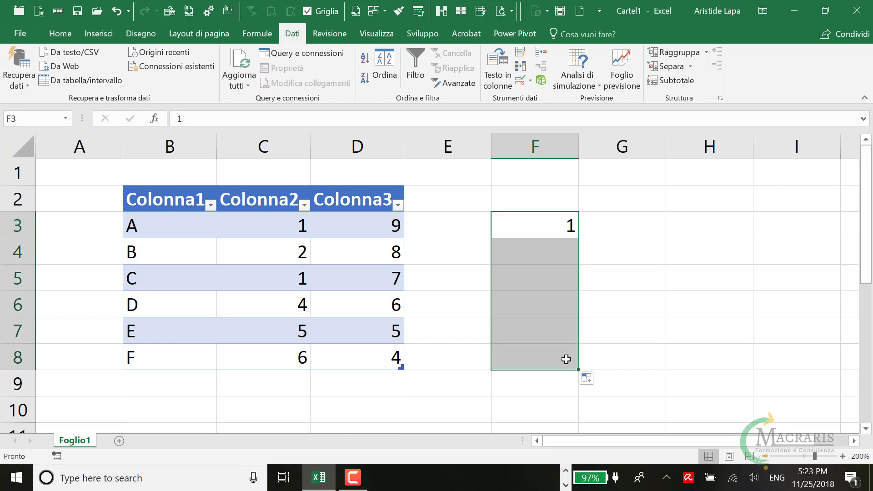
pyautogui.click(599, 383)
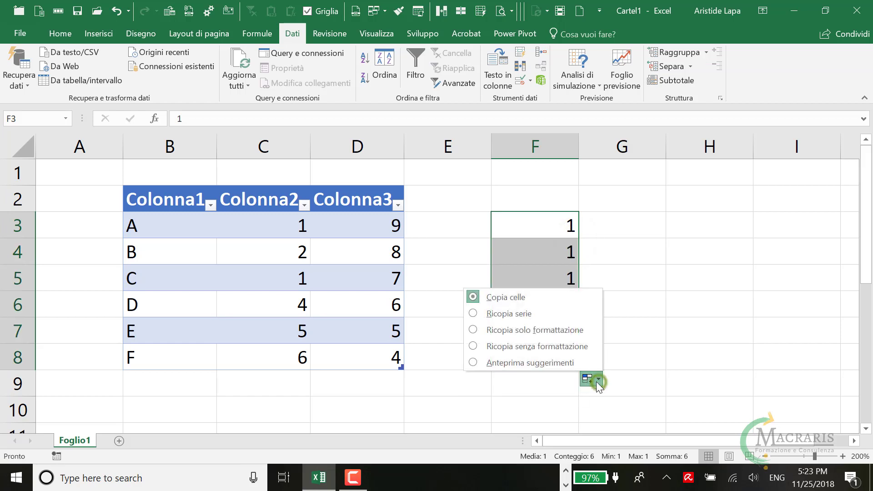
pyautogui.click(522, 317)
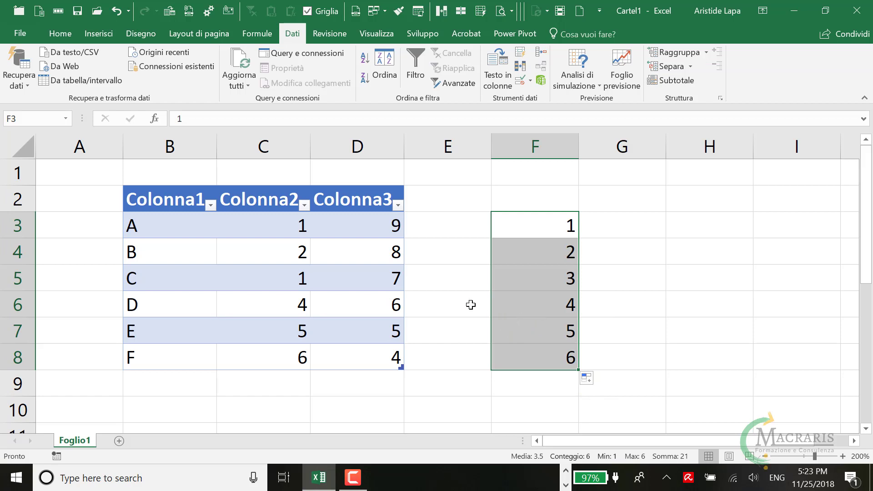
pyautogui.click(274, 227)
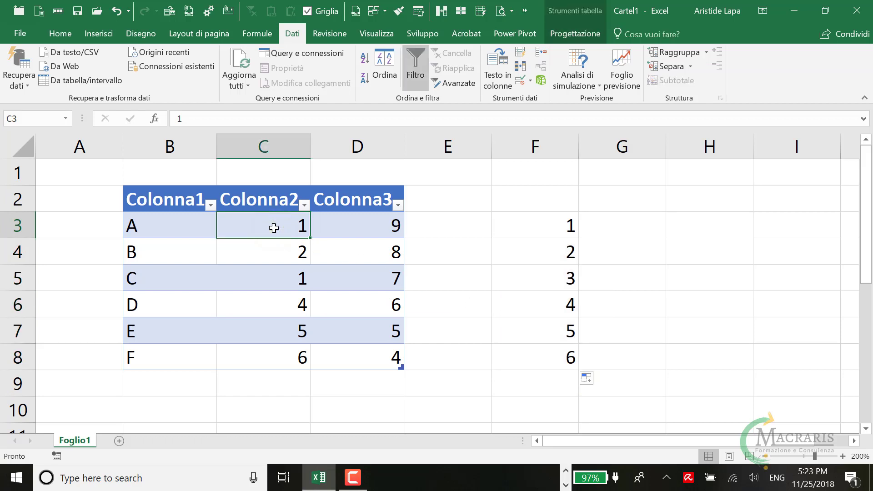
# Step: Give C3:C8 an Elenco data validation with source F3:F8
pyautogui.moveTo(275, 227); pyautogui.dragTo(277, 343)
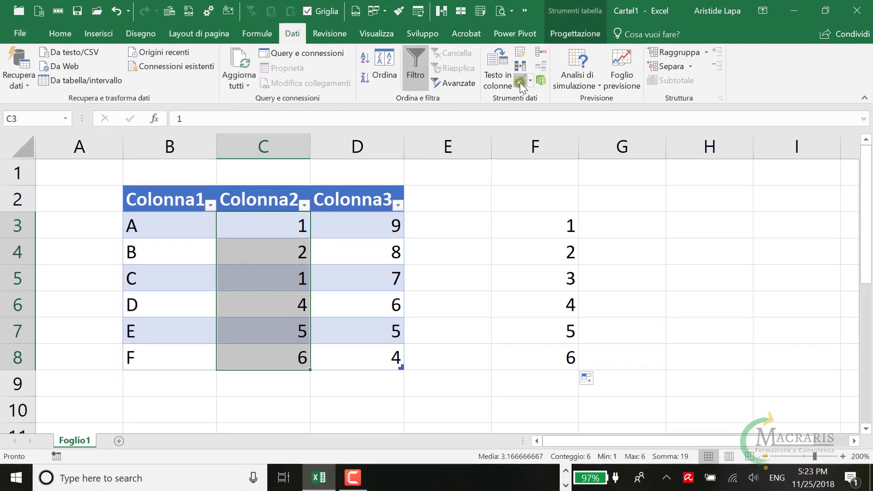
pyautogui.click(520, 83)
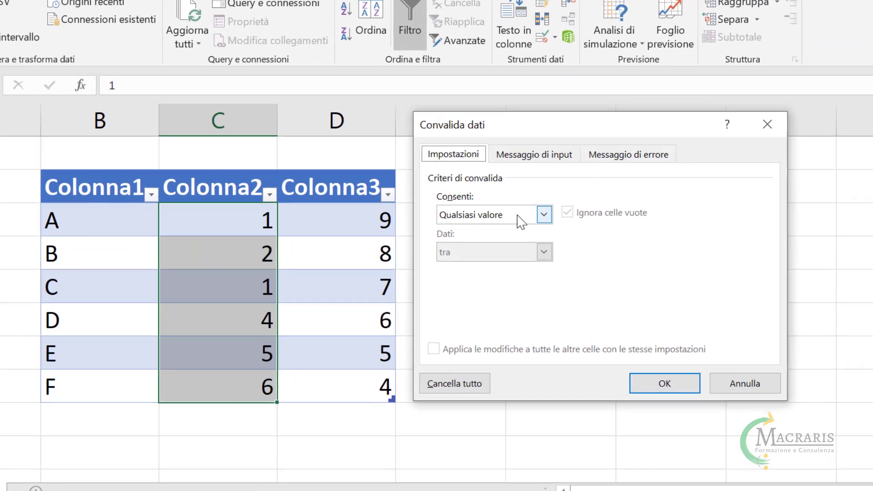
pyautogui.click(521, 221)
pyautogui.click(479, 269)
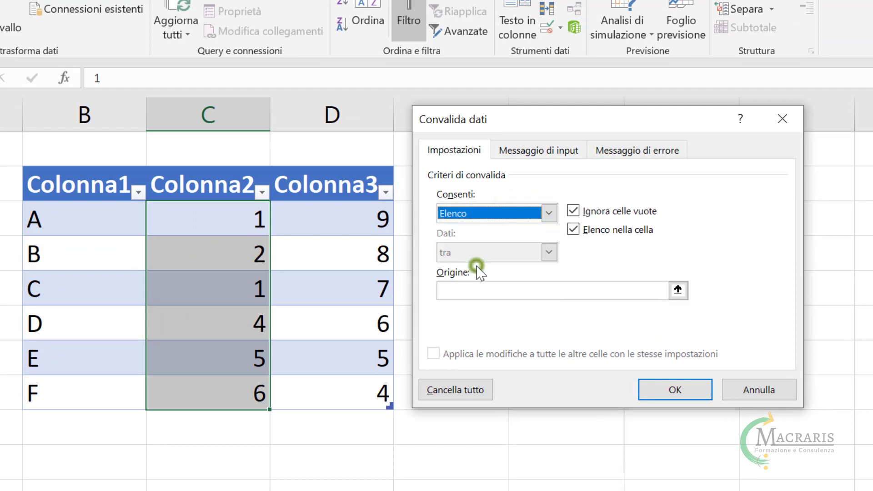
pyautogui.click(679, 291)
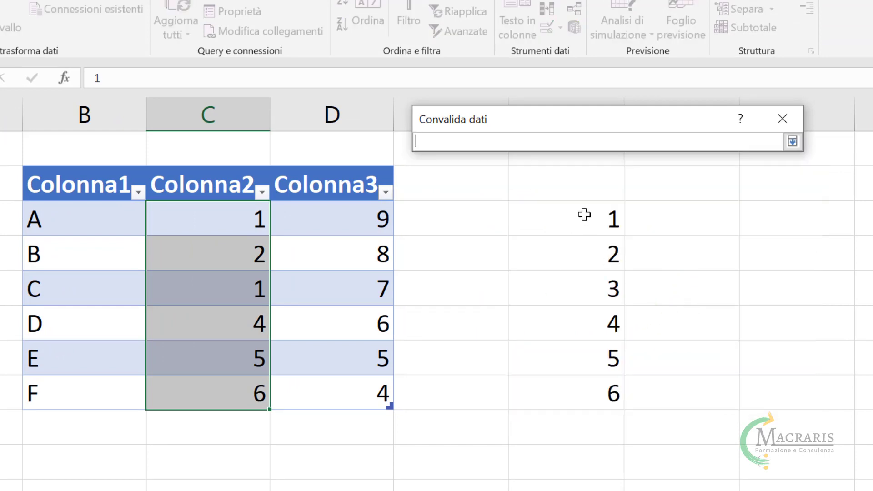
pyautogui.moveTo(583, 223); pyautogui.dragTo(578, 393)
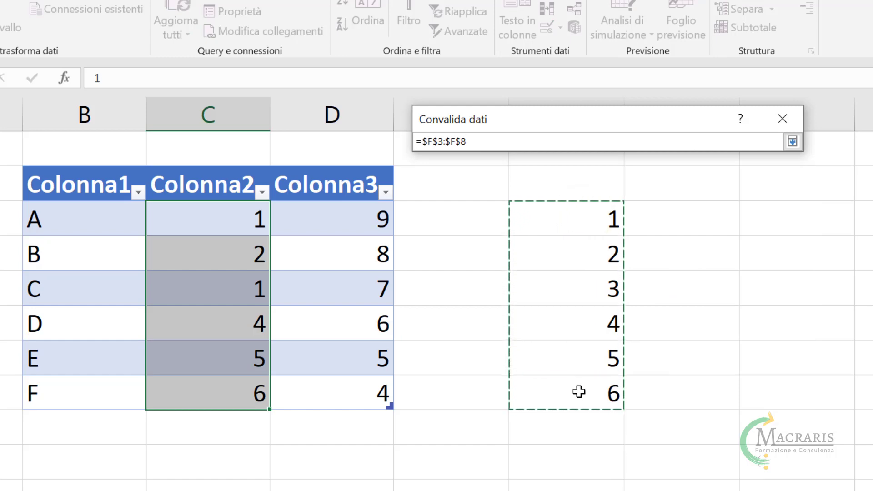
pyautogui.press('Return')
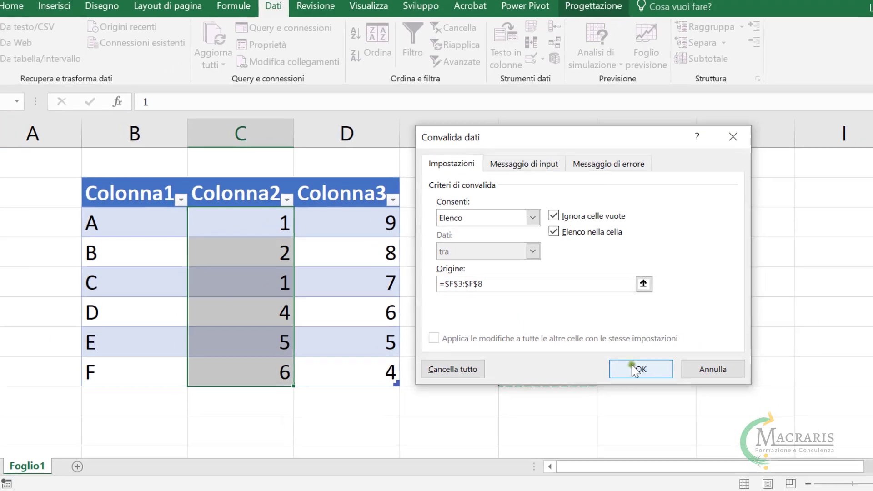
pyautogui.click(666, 386)
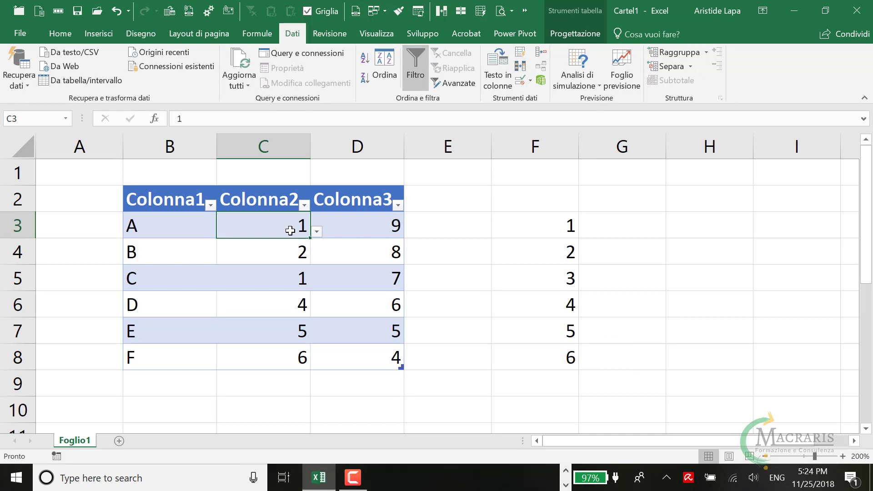
# Step: Pick 3, then 5 from C3's dropdown, then enter 10 to trigger the validation error
pyautogui.click(317, 233)
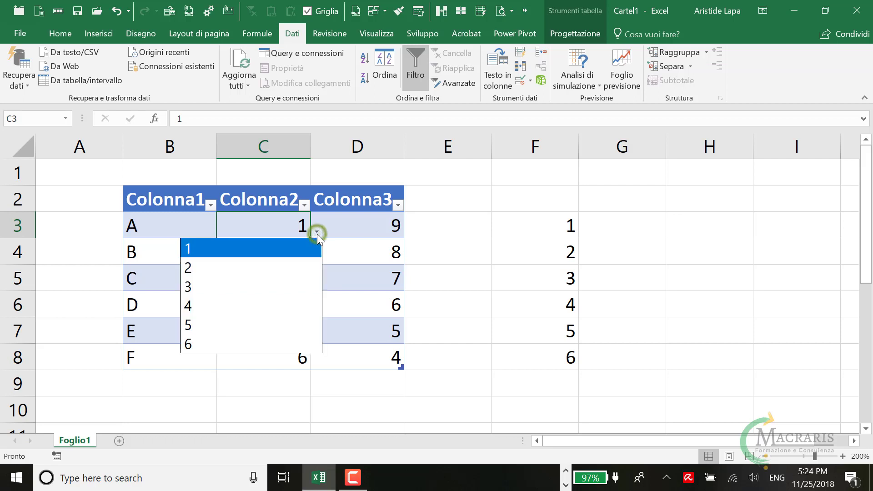
pyautogui.click(251, 284)
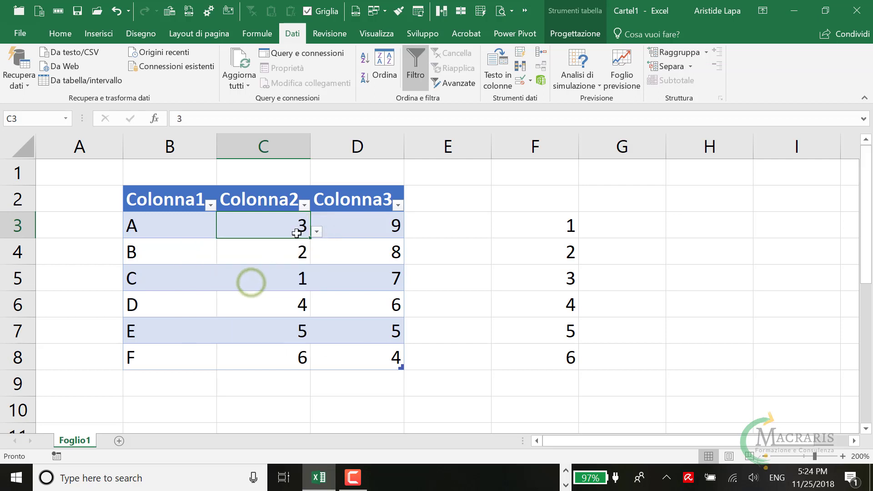
pyautogui.click(316, 232)
pyautogui.click(220, 324)
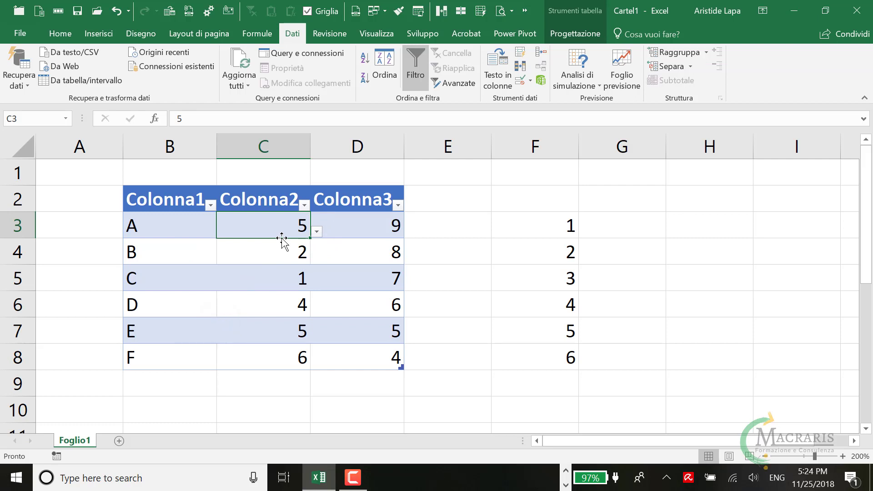
pyautogui.write('10')
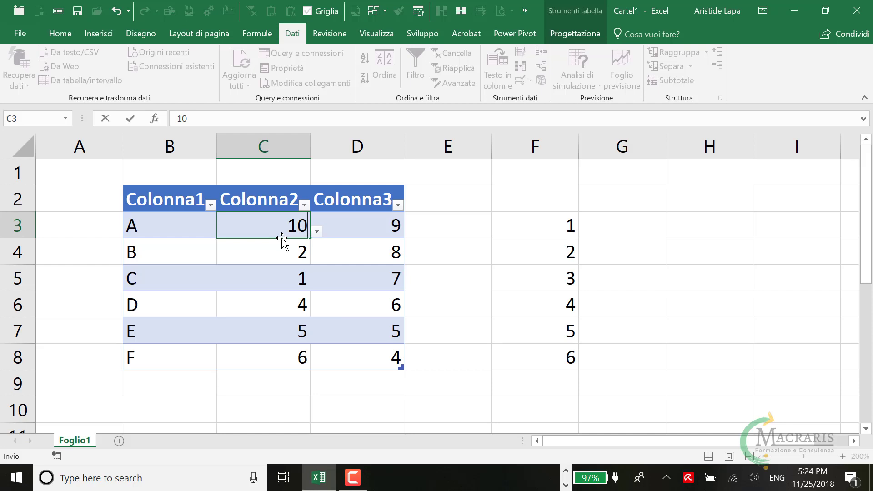
pyautogui.press('Return')
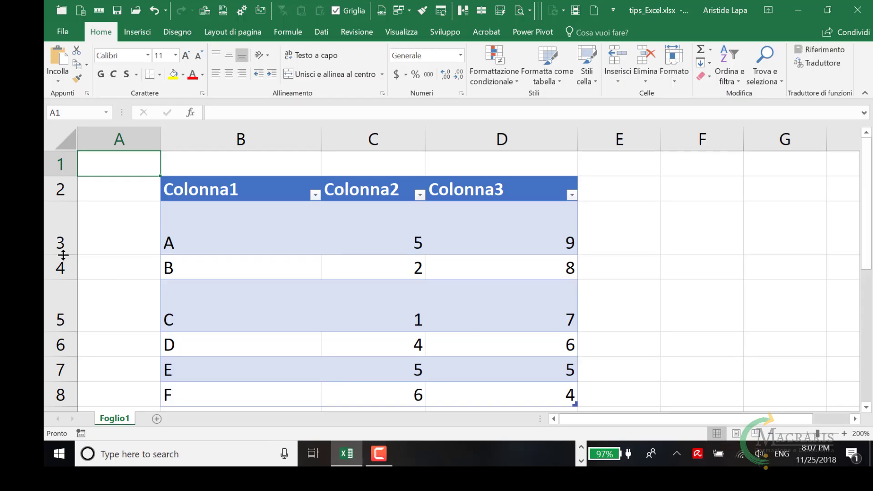
# Step: Stretch row 3 taller, then autofit it back to its content height
pyautogui.moveTo(63, 255); pyautogui.dragTo(63, 268)
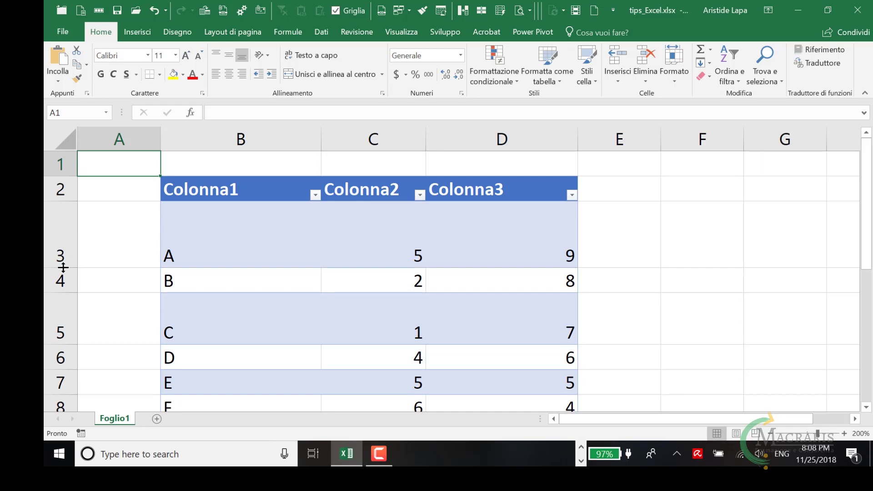
pyautogui.doubleClick(63, 268)
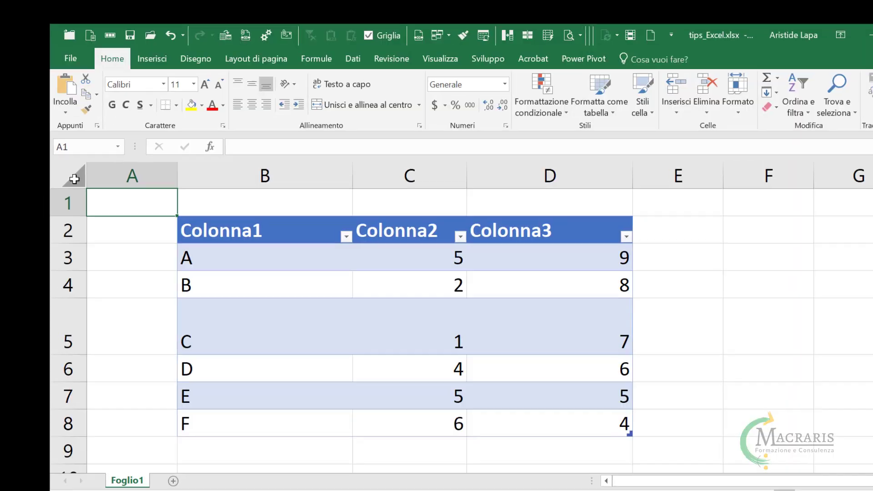
# Step: Select the whole sheet and autofit all column widths and row 5's height
pyautogui.click(79, 182)
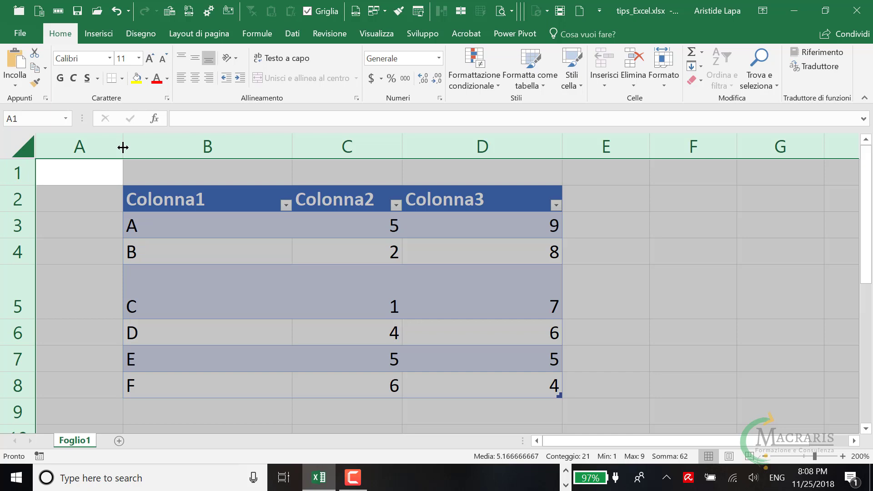
pyautogui.doubleClick(123, 147)
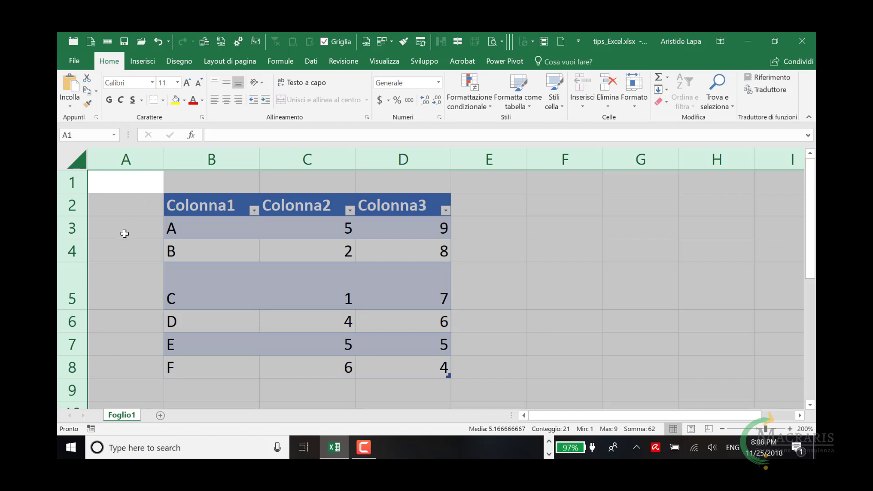
pyautogui.doubleClick(73, 262)
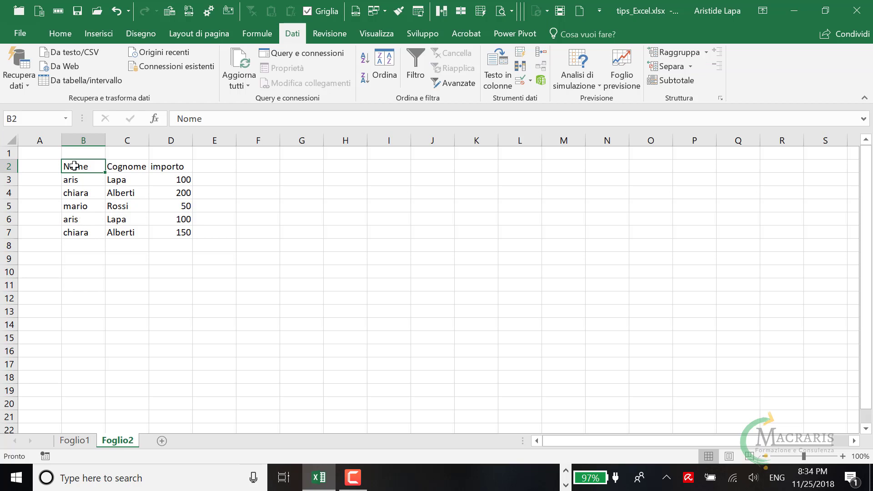
# Step: Zoom to the B2:D7 name and amount list and place the cursor in B3
pyautogui.moveTo(77, 166)
pyautogui.mouseDown()
pyautogui.moveTo(169, 221)
pyautogui.moveTo(171, 232)
pyautogui.mouseUp()
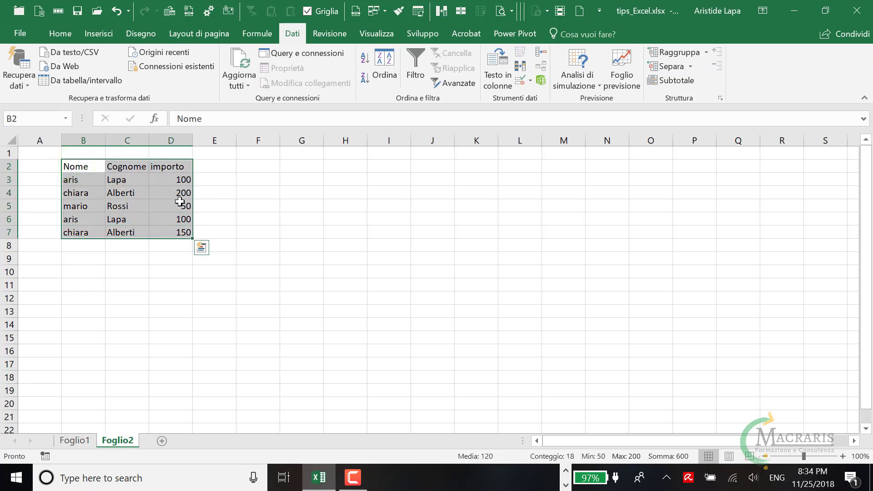
pyautogui.click(385, 41)
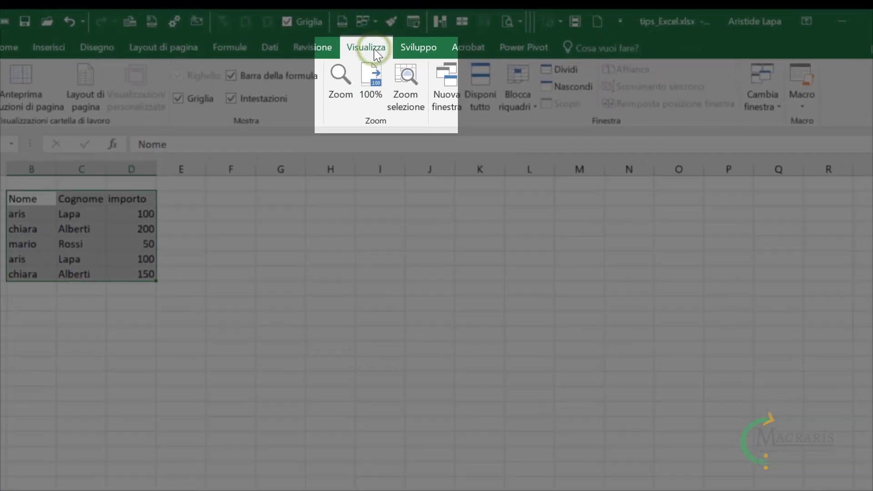
pyautogui.click(395, 121)
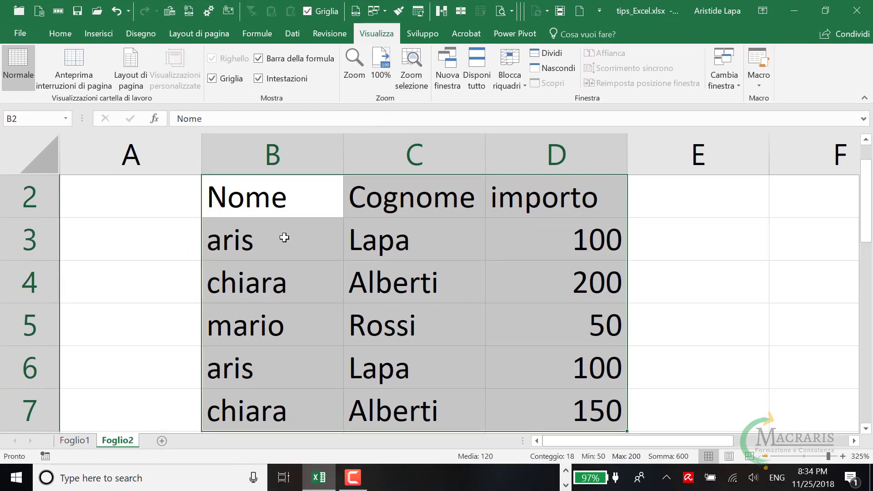
pyautogui.click(258, 243)
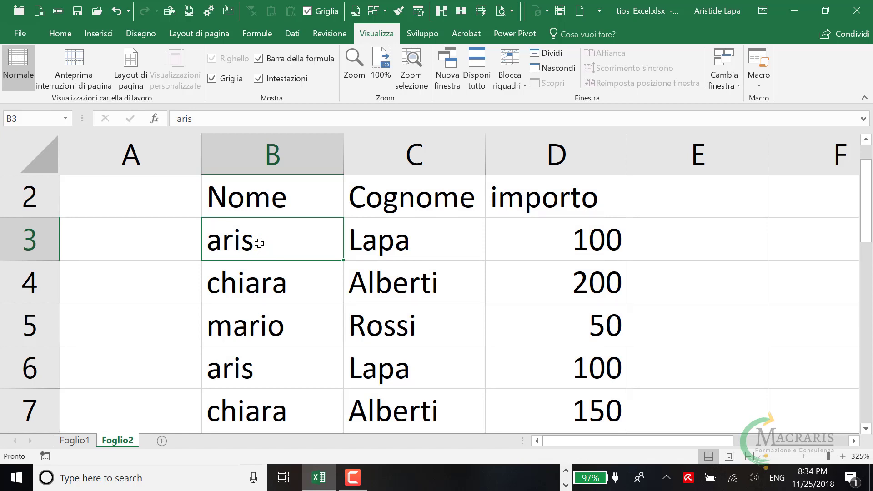
# Step: Remove rows duplicated across Nome, Cognome and importo, leaving four unique rows
pyautogui.click(293, 37)
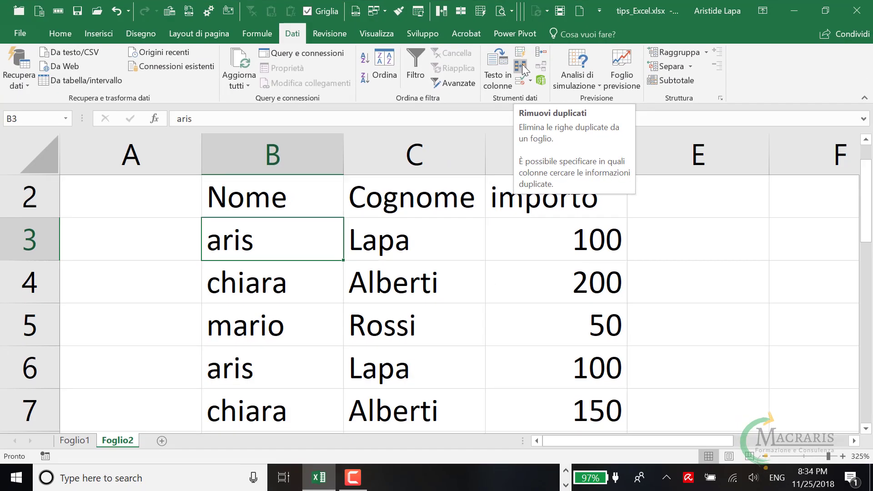
pyautogui.click(523, 69)
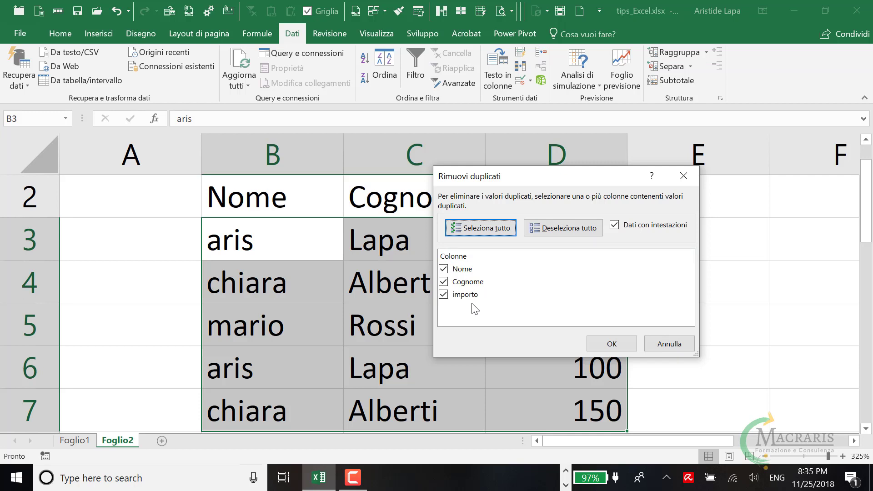
pyautogui.moveTo(533, 175); pyautogui.dragTo(544, 241)
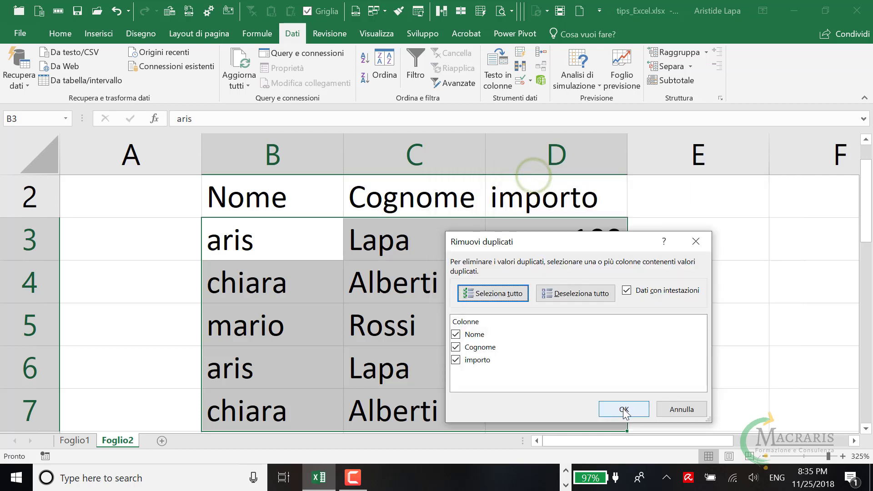
pyautogui.click(624, 409)
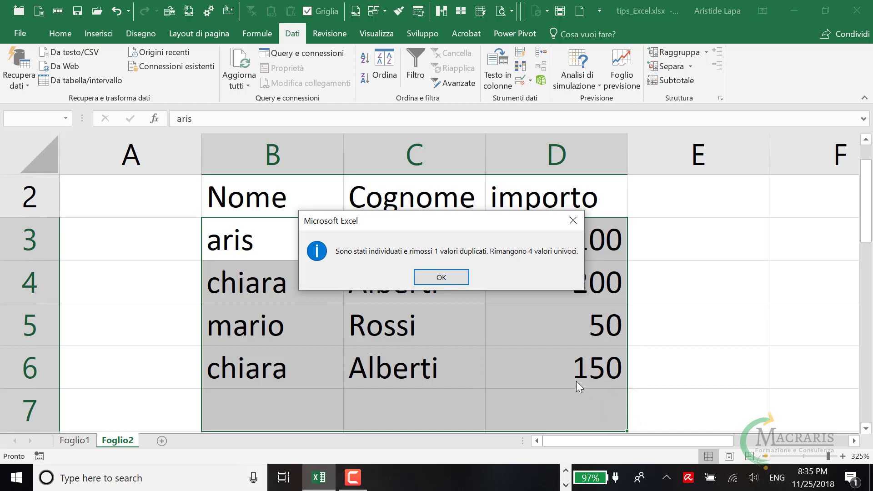
pyautogui.click(451, 279)
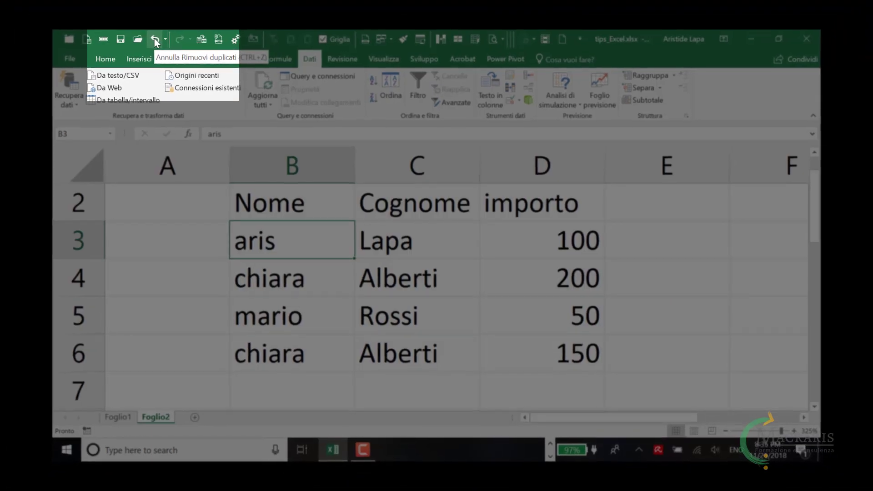
# Step: Undo the earlier removal, then remove duplicates judged on Nome and Cognome only, leaving three rows
pyautogui.click(151, 37)
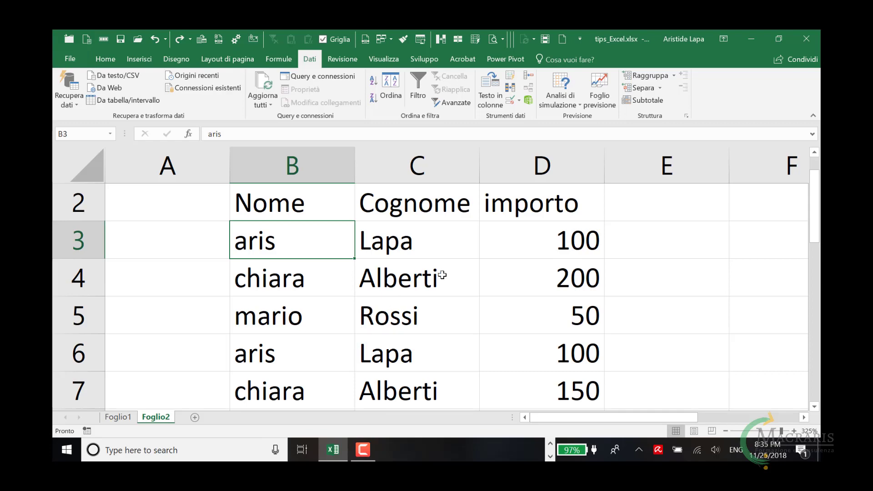
pyautogui.click(510, 90)
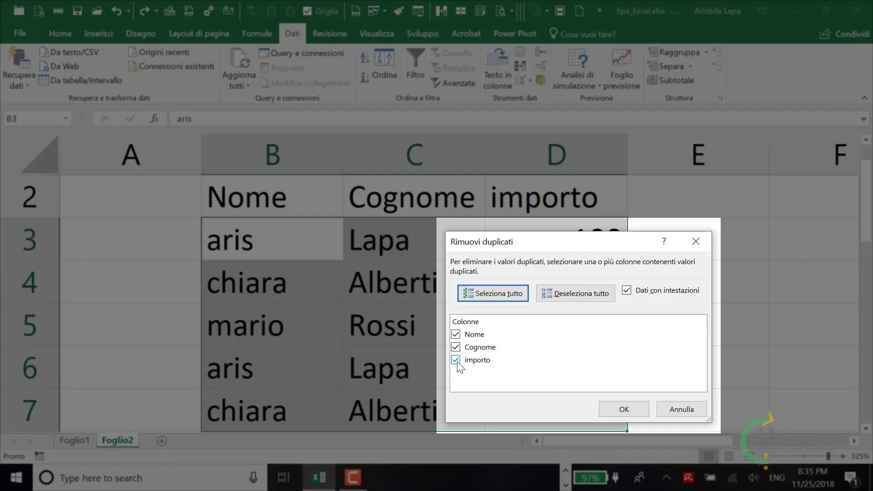
pyautogui.click(456, 360)
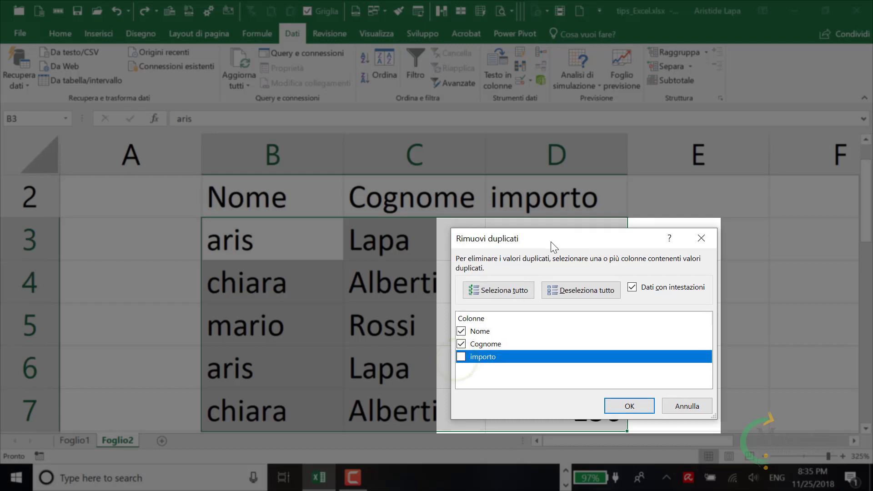
pyautogui.moveTo(541, 242); pyautogui.dragTo(623, 243)
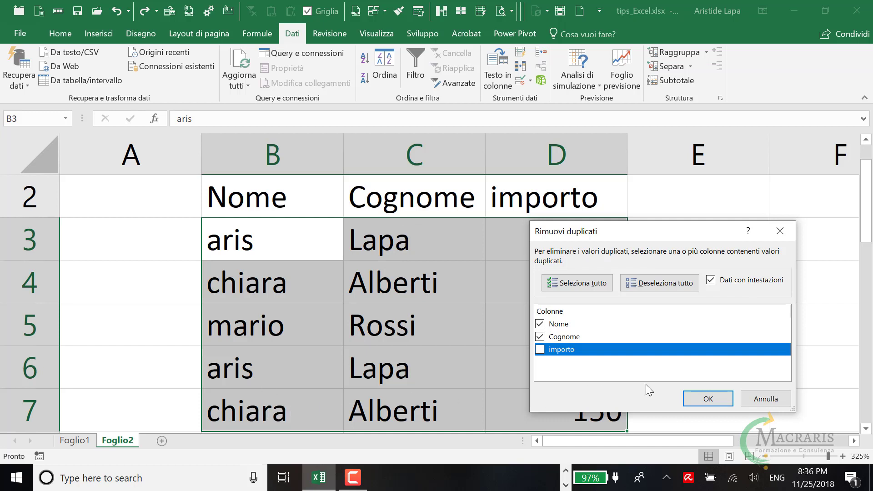
pyautogui.click(708, 399)
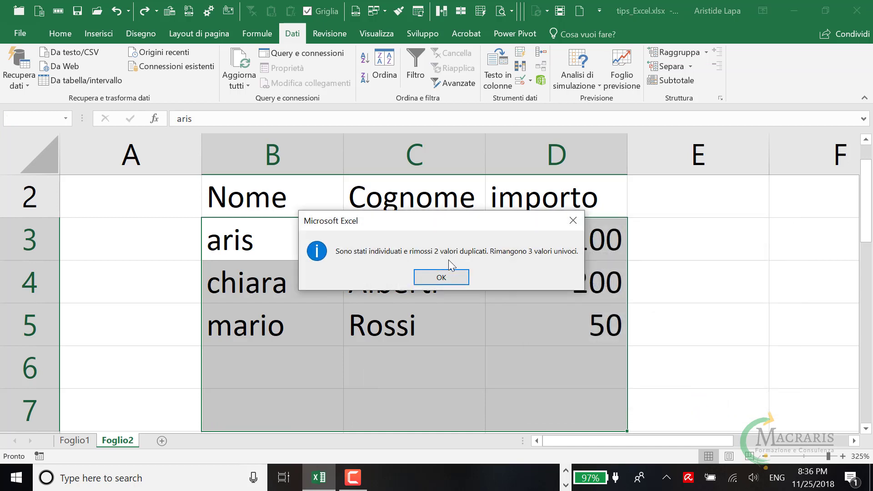
pyautogui.click(443, 277)
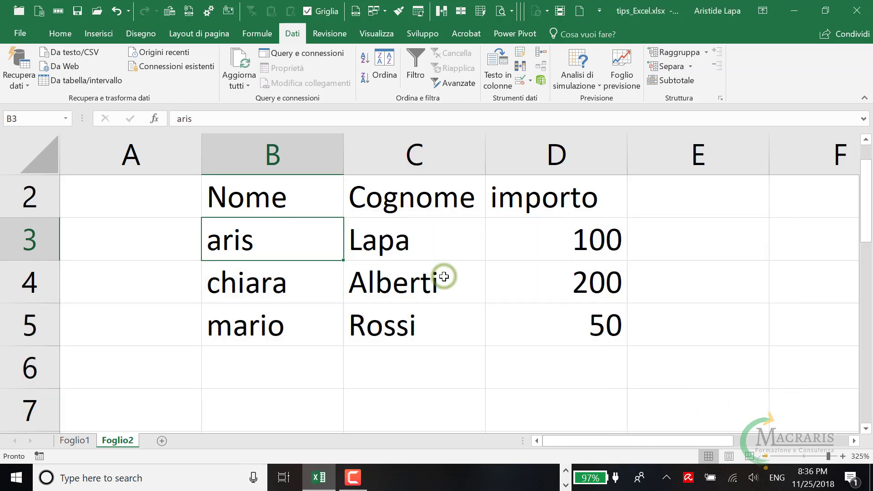